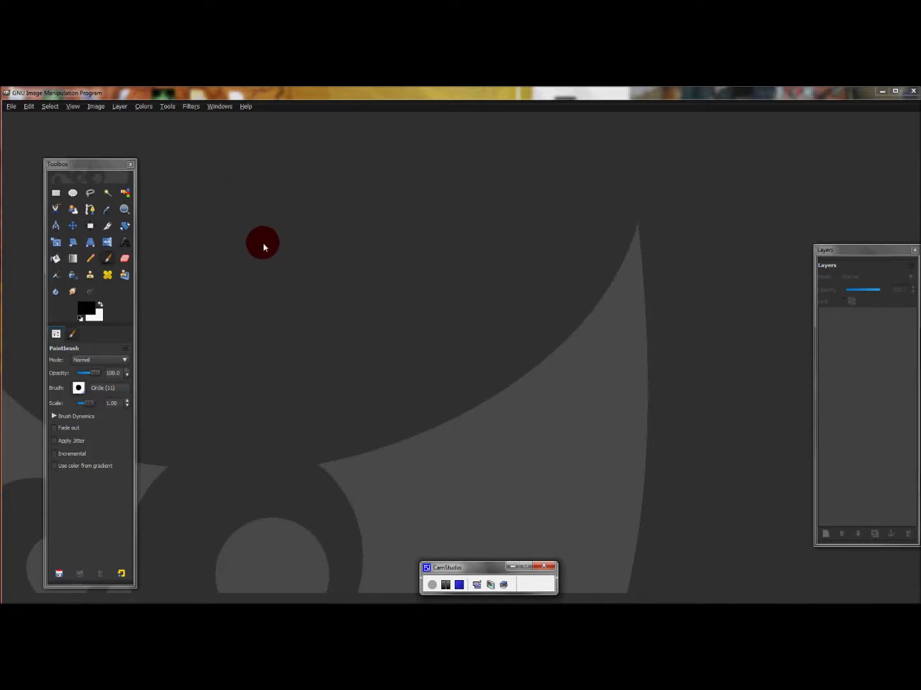
Create a new 100×100 pixel image with Fill with set to Transparency.
left_click(12, 109)
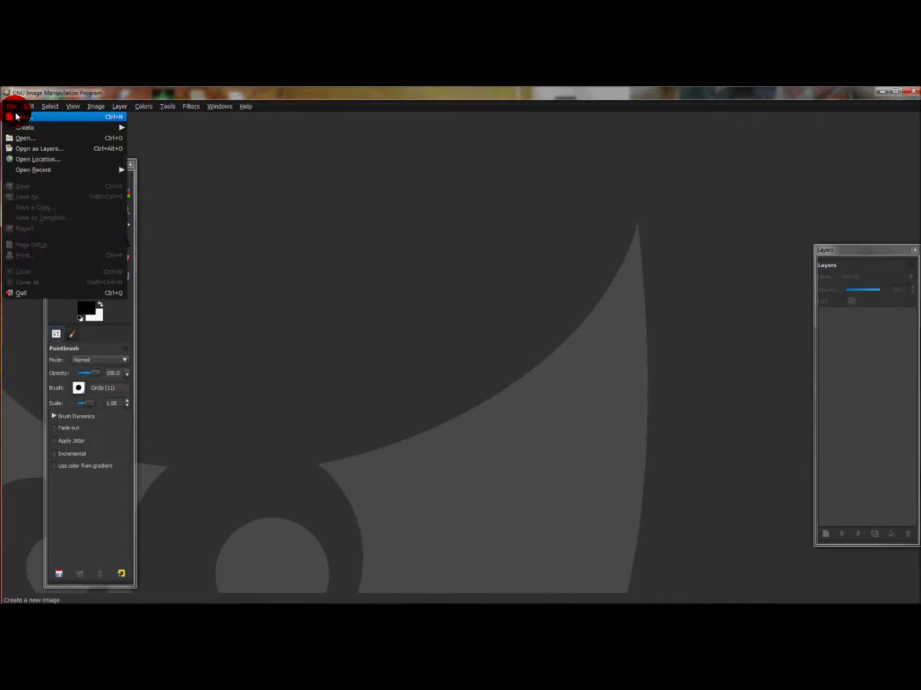
left_click(26, 117)
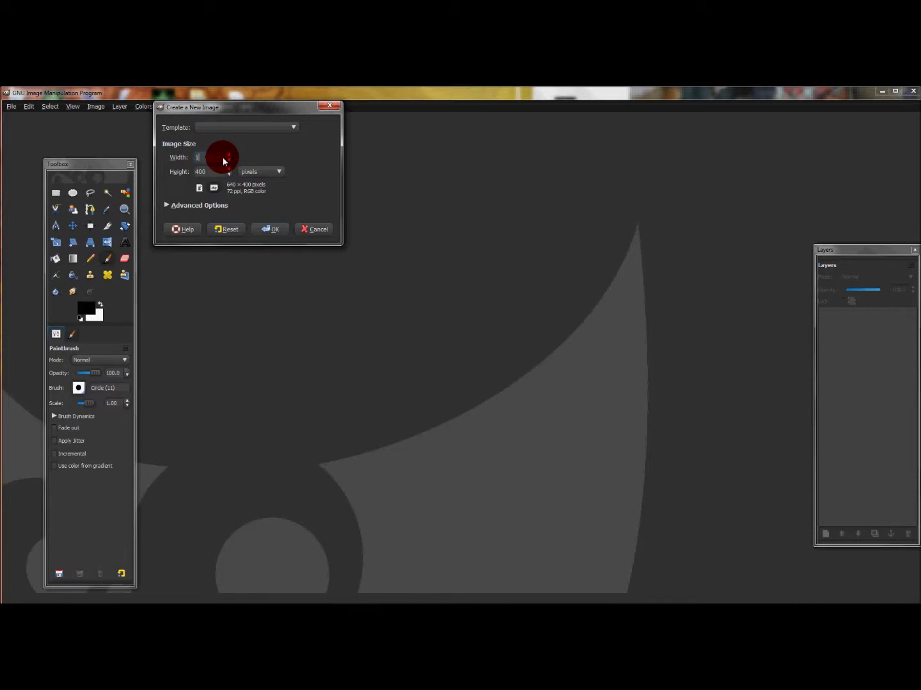
left_click(214, 172)
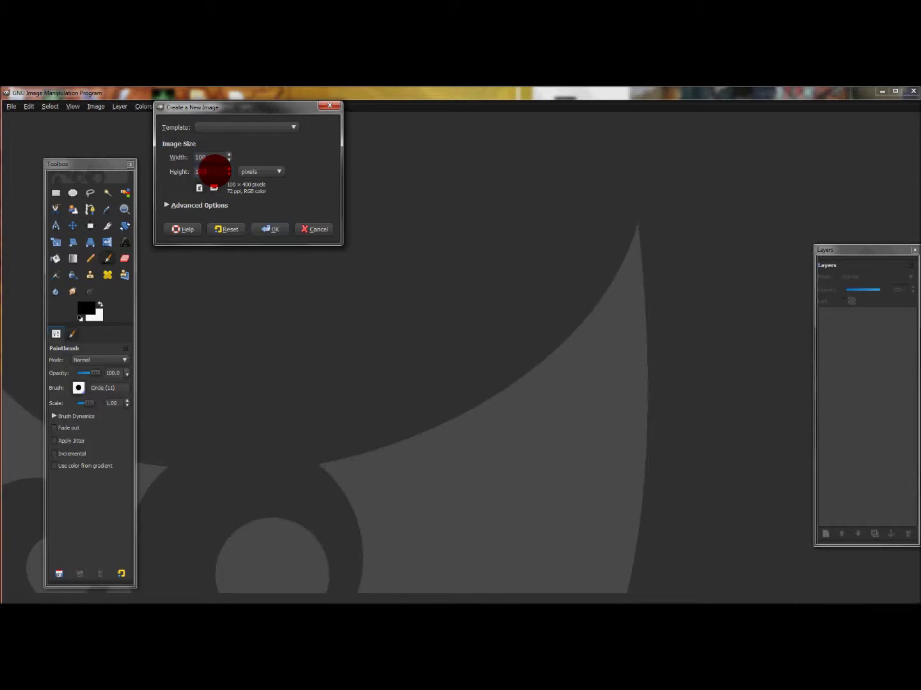
left_click(174, 211)
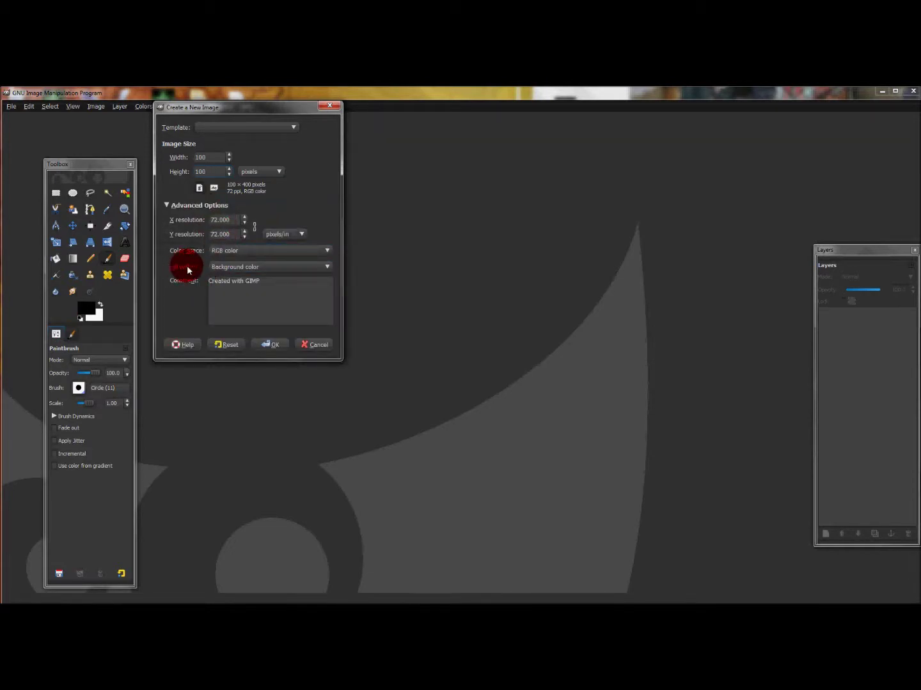
left_click_drag(250, 271, 250, 300)
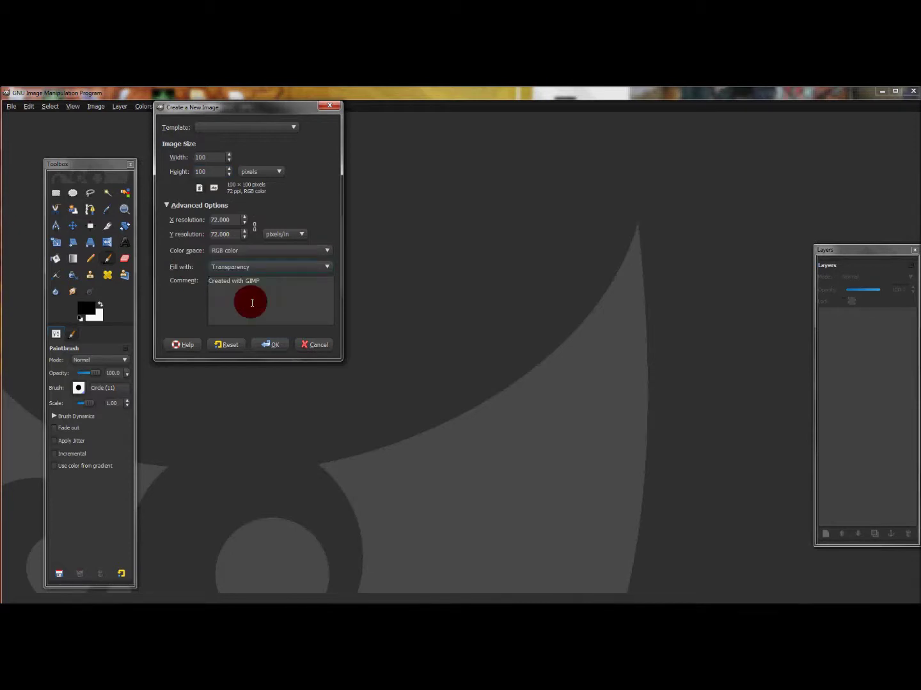
left_click(272, 345)
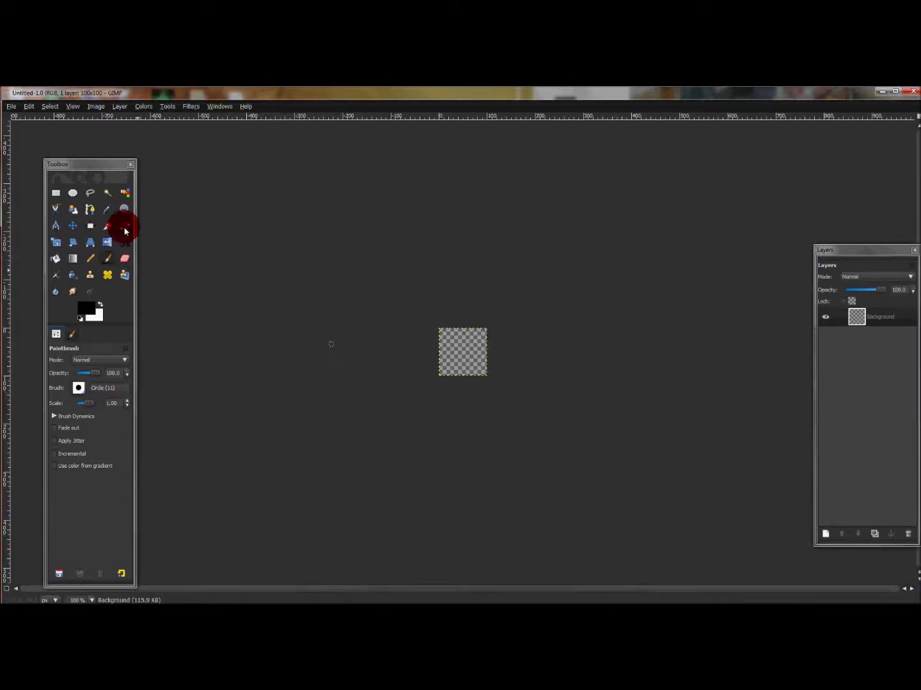
Zoom in to 800% and draw a 93×93 px circular ellipse selection starting at 3, 3.
left_click(125, 210)
left_click(463, 361)
left_click(463, 362)
left_click(465, 362)
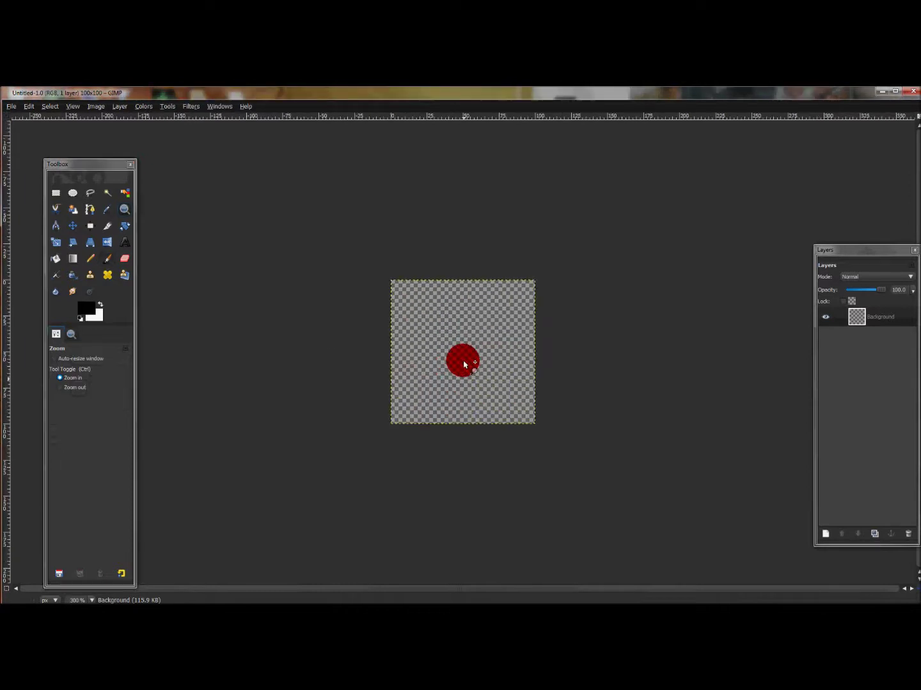
left_click(465, 361)
left_click(465, 361)
left_click(465, 361)
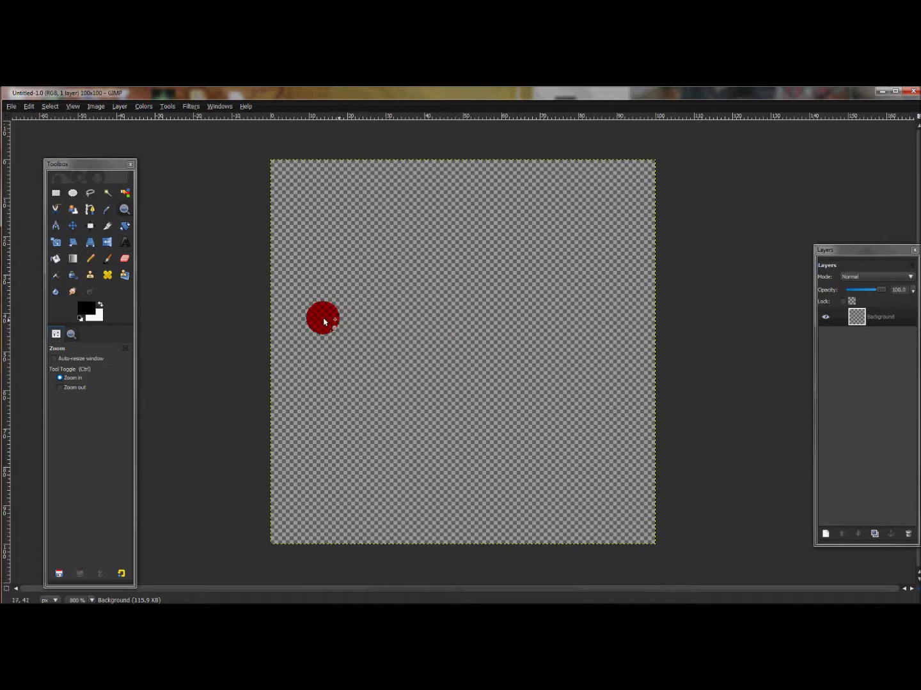
left_click(71, 198)
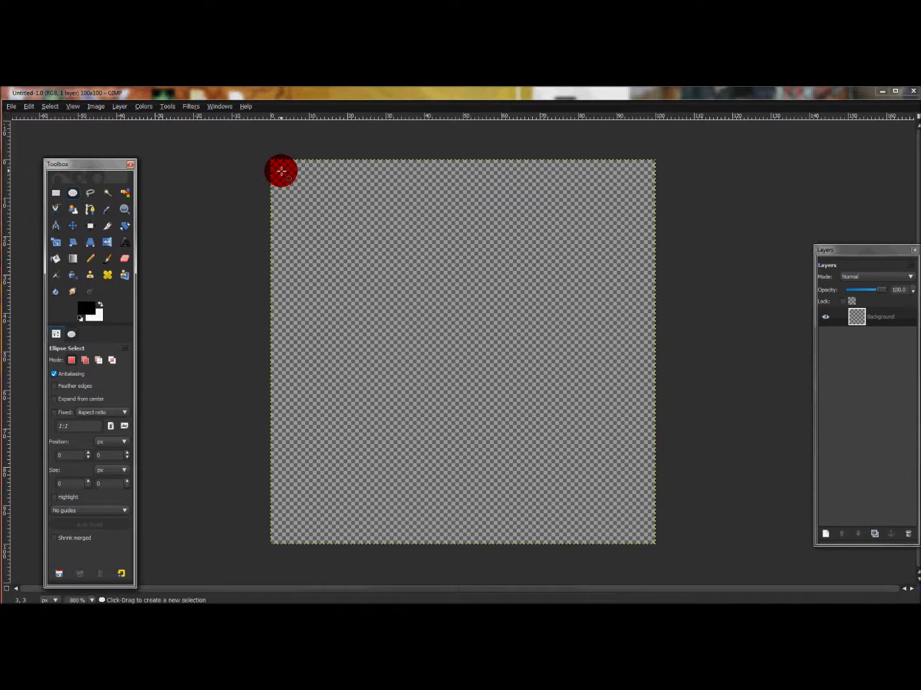
left_click_drag(281, 172, 641, 531)
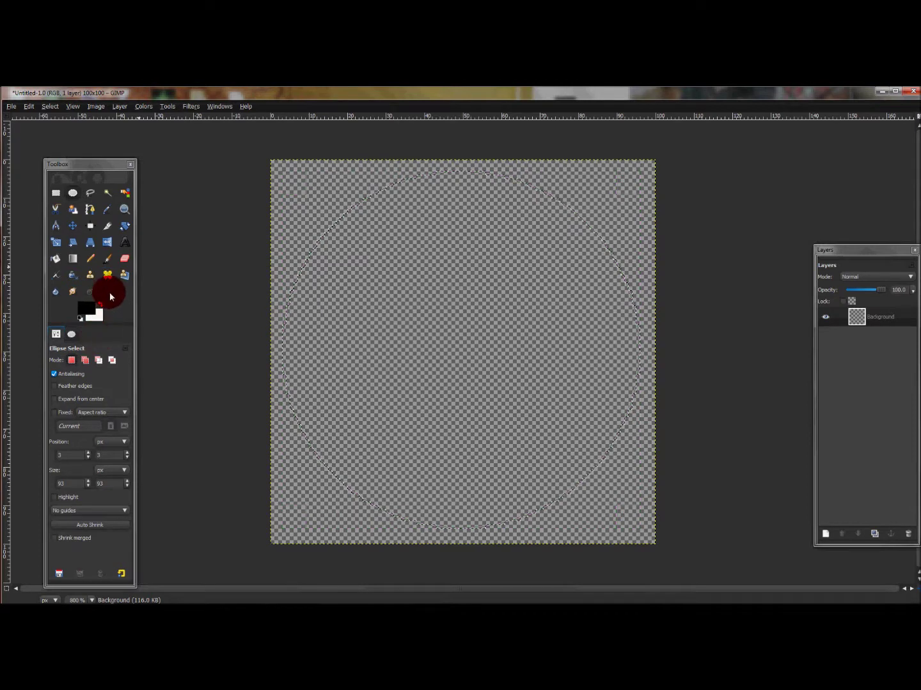
Set the foreground colour to dark red (9e0000) and the background colour to green (068813).
left_click(86, 308)
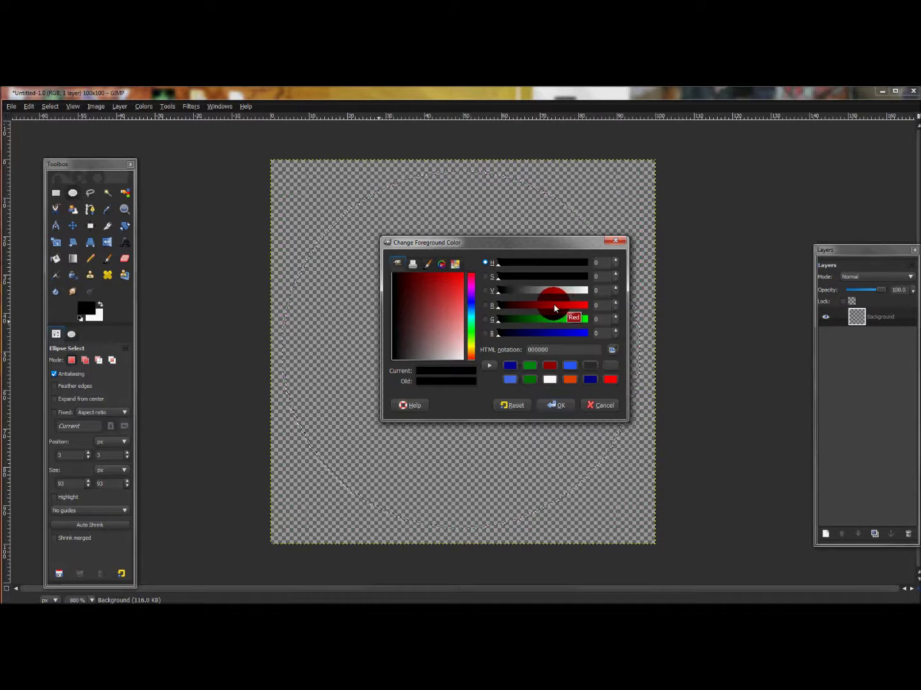
left_click(555, 308)
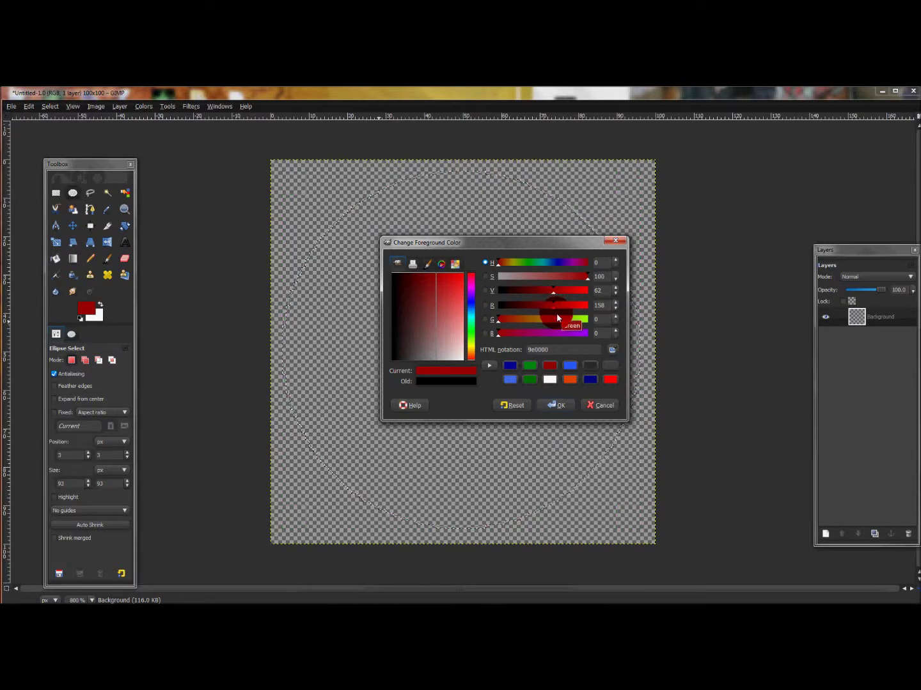
left_click(94, 316)
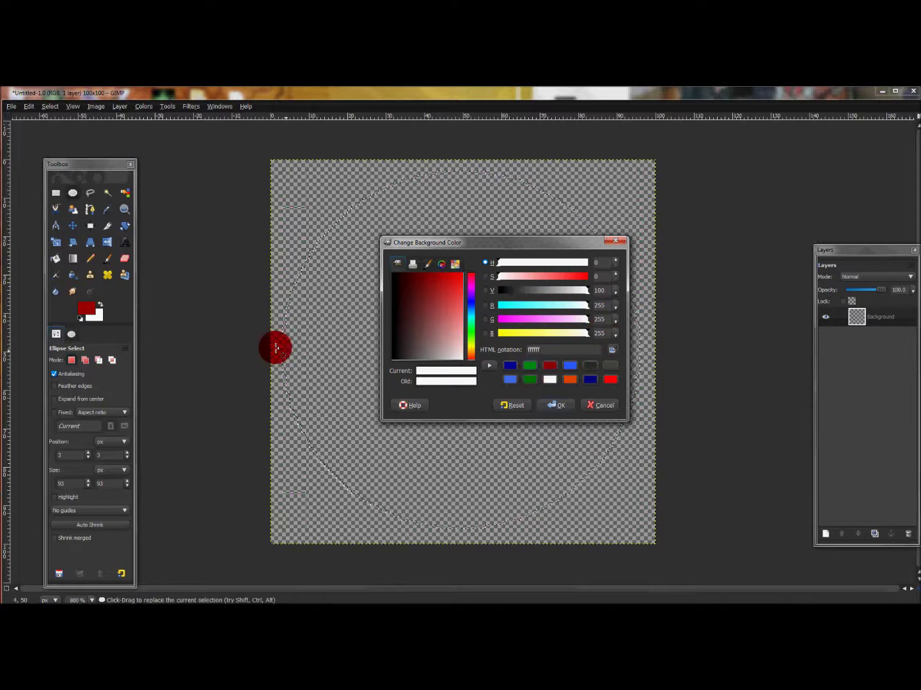
left_click(531, 365)
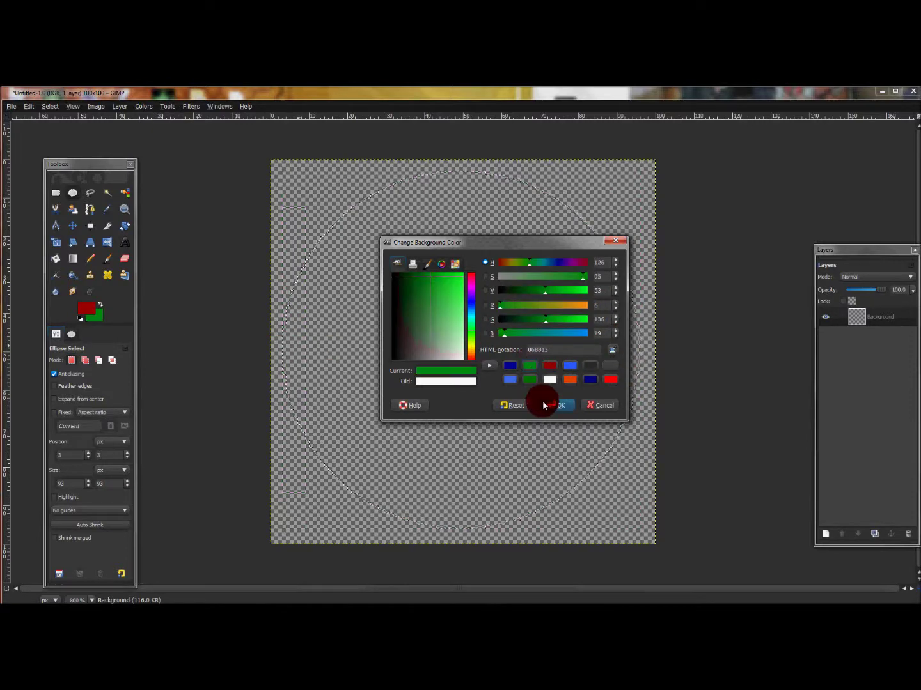
left_click(550, 405)
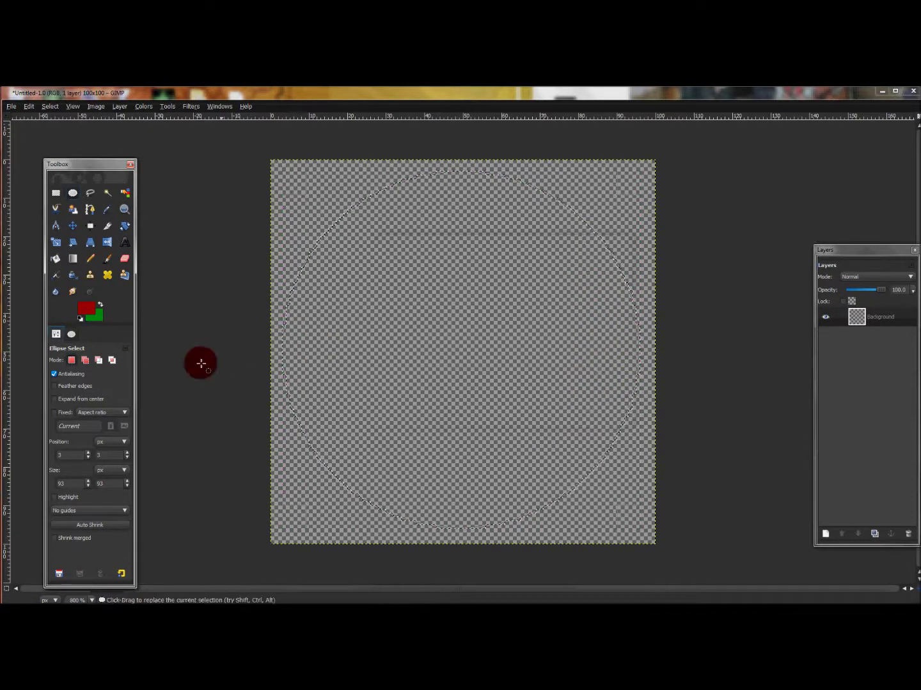
left_click(73, 260)
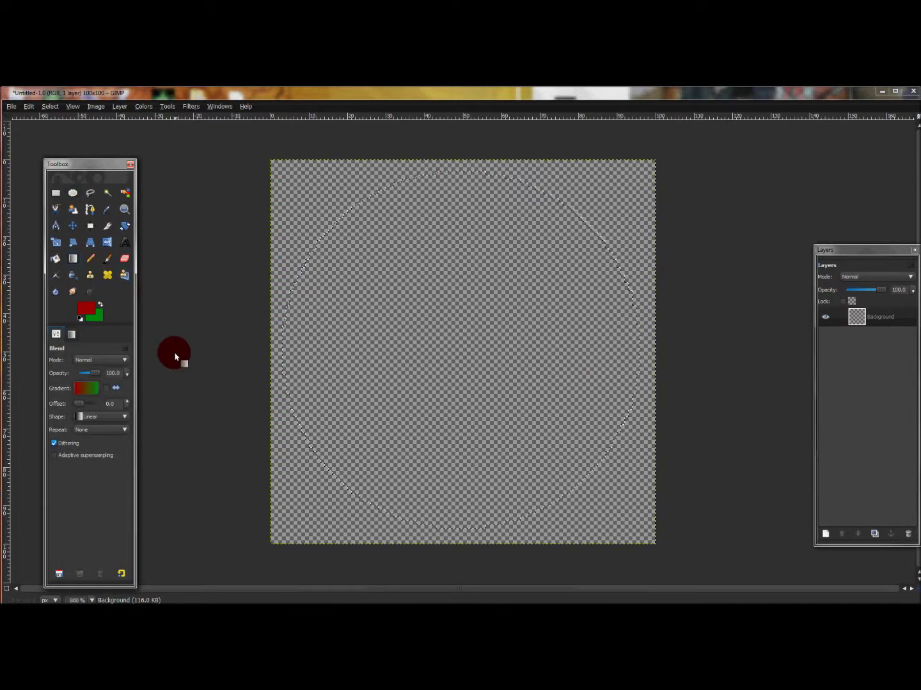
Set the gradient shape to Radial and blend red-to-green from the circle's centre to its edge.
left_click(97, 417)
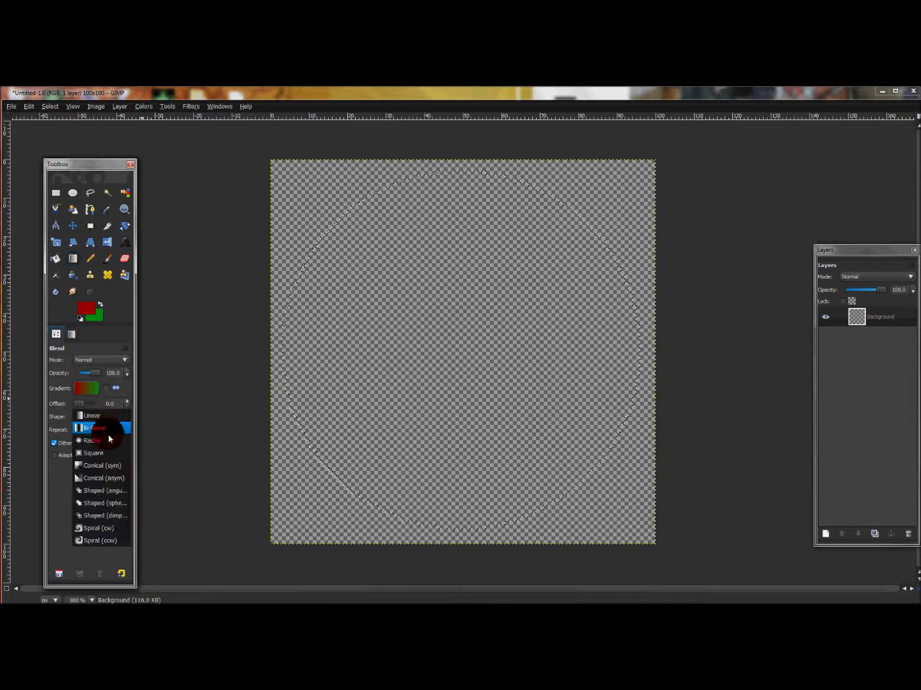
left_click(109, 440)
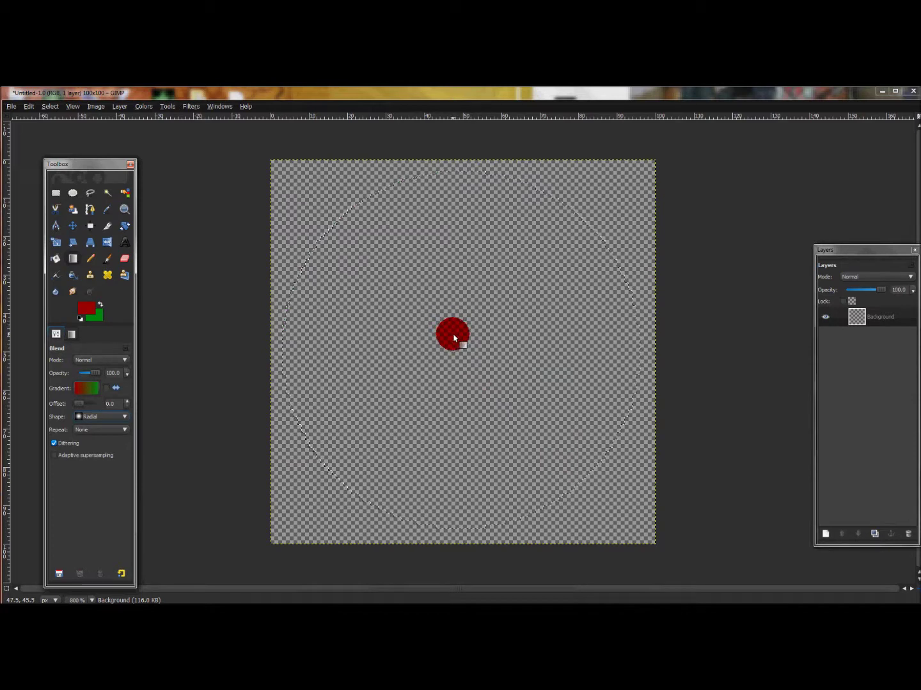
left_click_drag(453, 338, 452, 164)
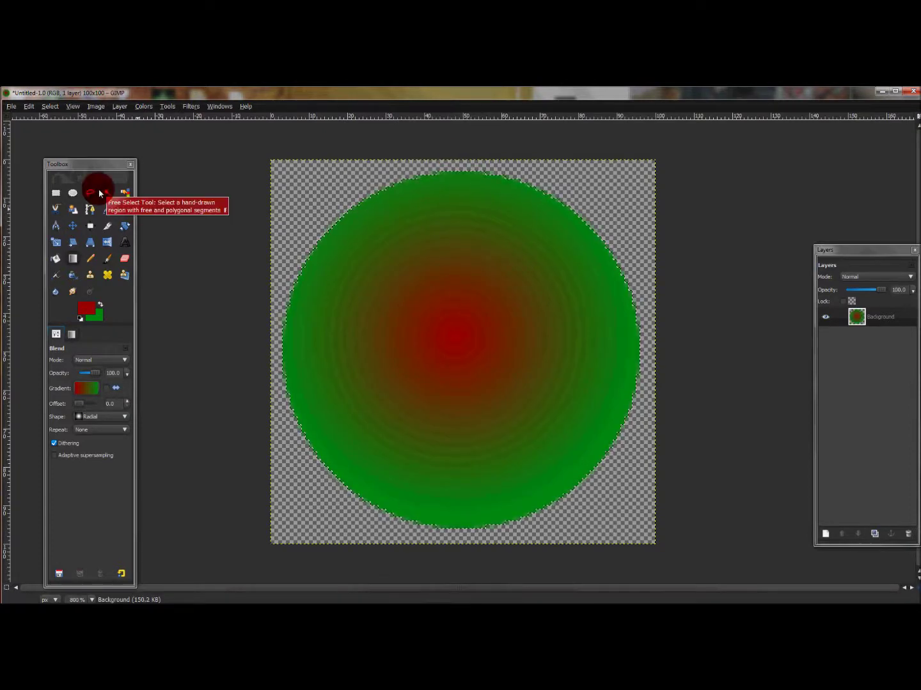
key("ctrl+z")
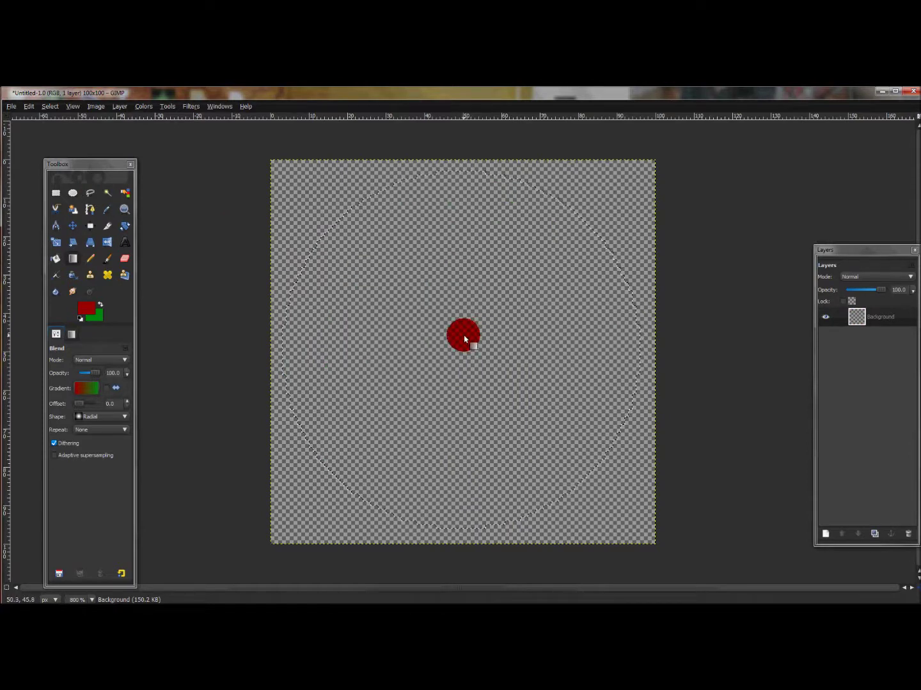
left_click_drag(464, 338, 462, 168)
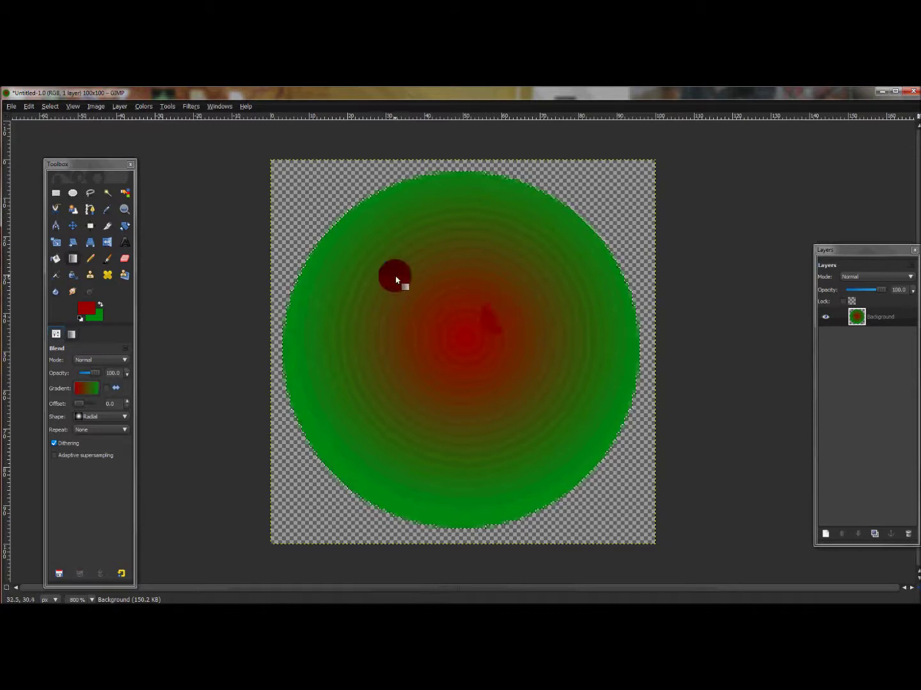
Deselect the circle with Select > None and bring up the Save As dialog.
left_click(49, 106)
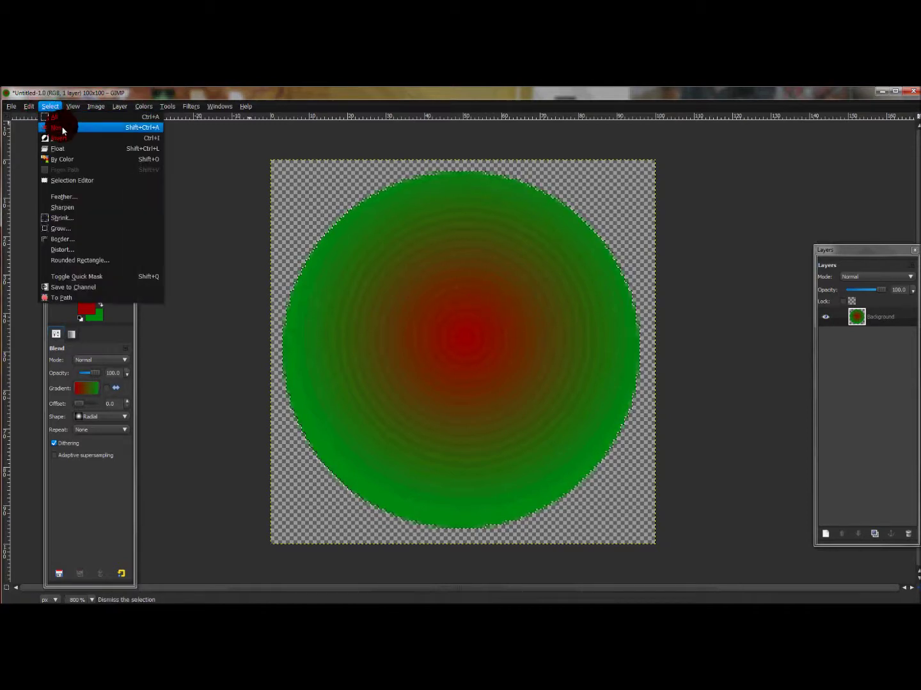
left_click(62, 129)
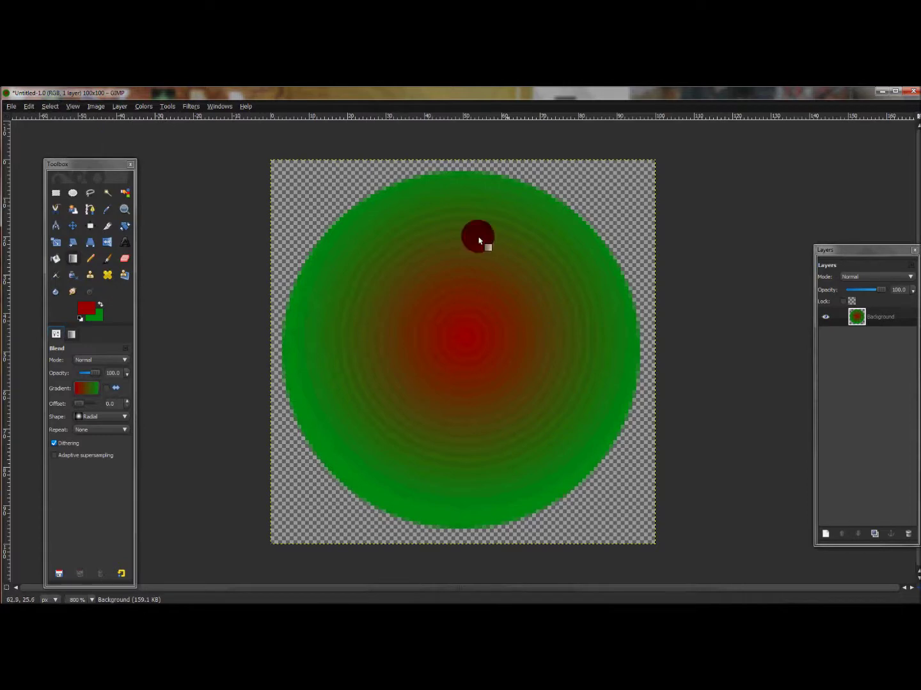
left_click(11, 106)
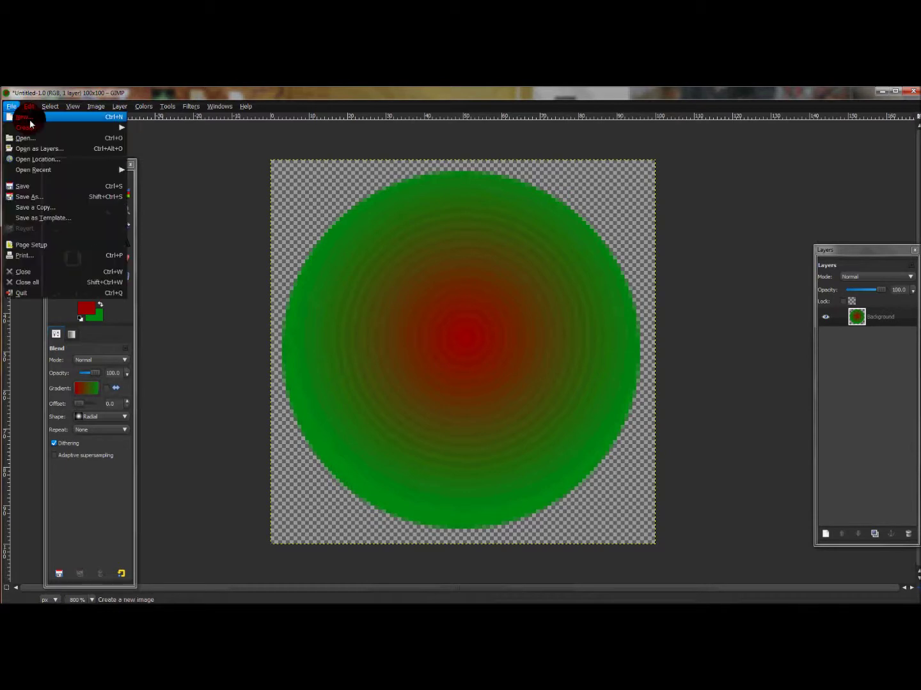
left_click(58, 197)
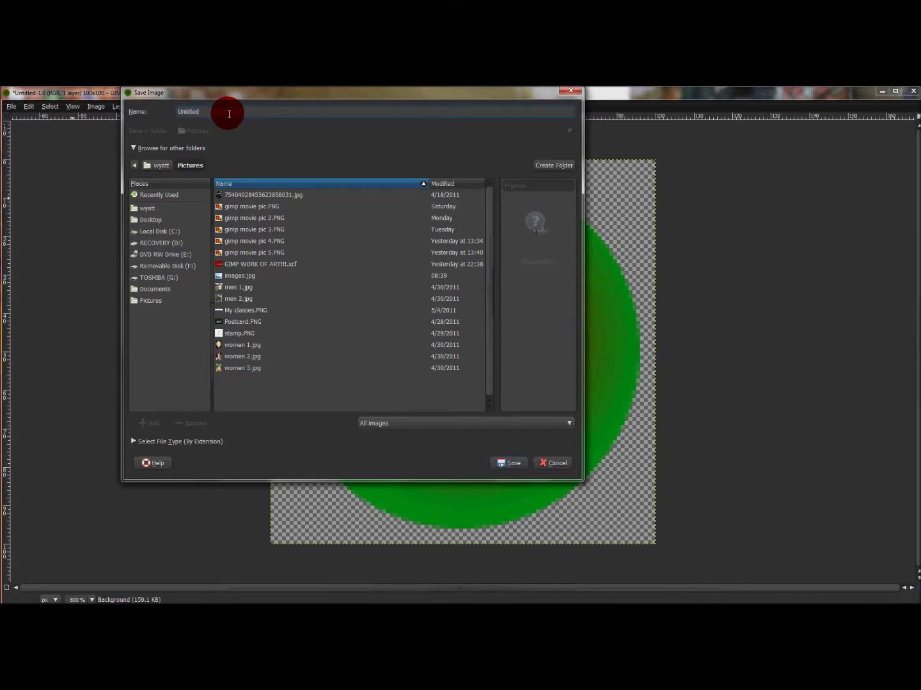
Replace the Untitled file name with Circle 2 and browse to Local Disk (C:).
key("BackSpace")
key("BackSpace")
key("BackSpace")
key("BackSpace")
key("BackSpace")
key("BackSpace")
key("BackSpace")
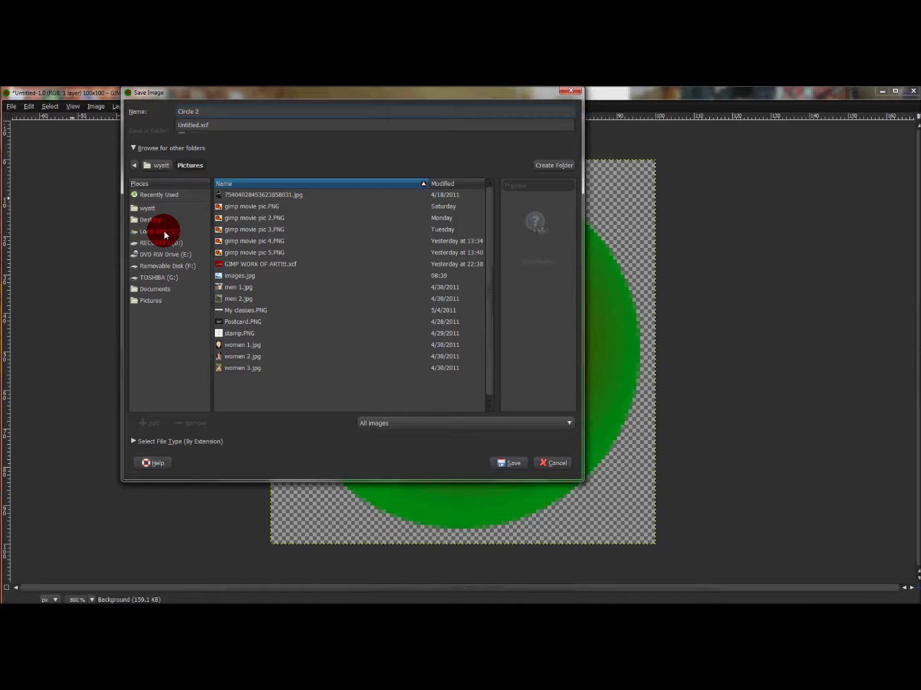
left_click(163, 233)
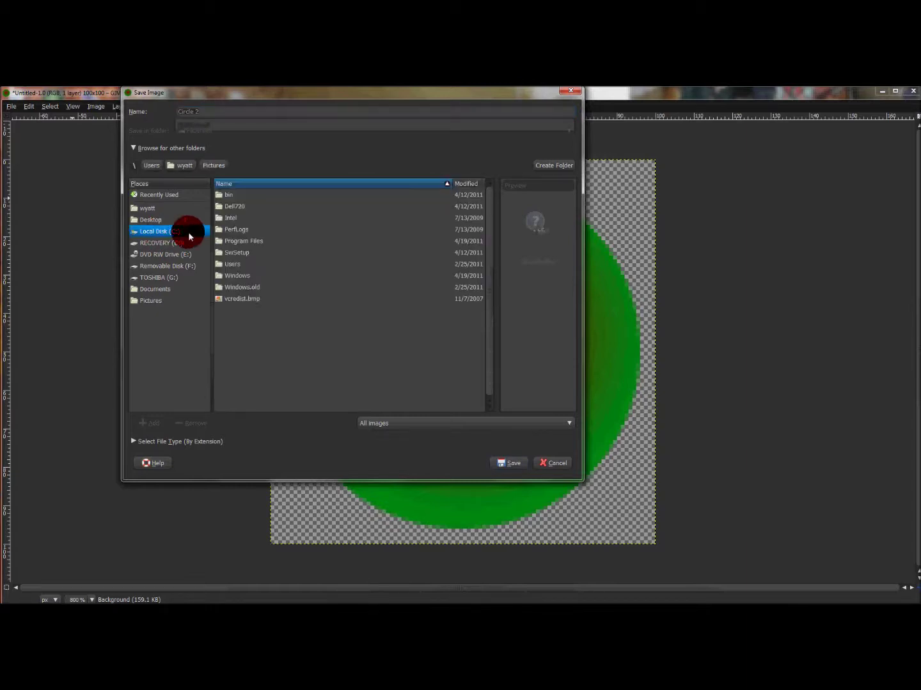
Navigate to Program Files\Gimp-2.0\share\gimp\2.0\patterns as the save folder.
double_click(249, 241)
scroll(343, 308, "down", 3)
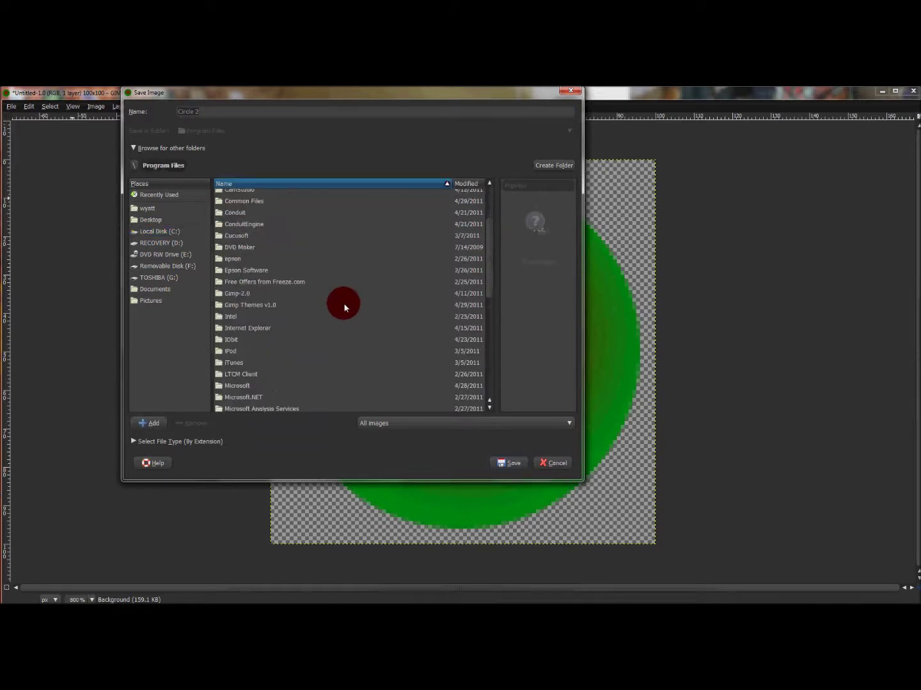
double_click(255, 295)
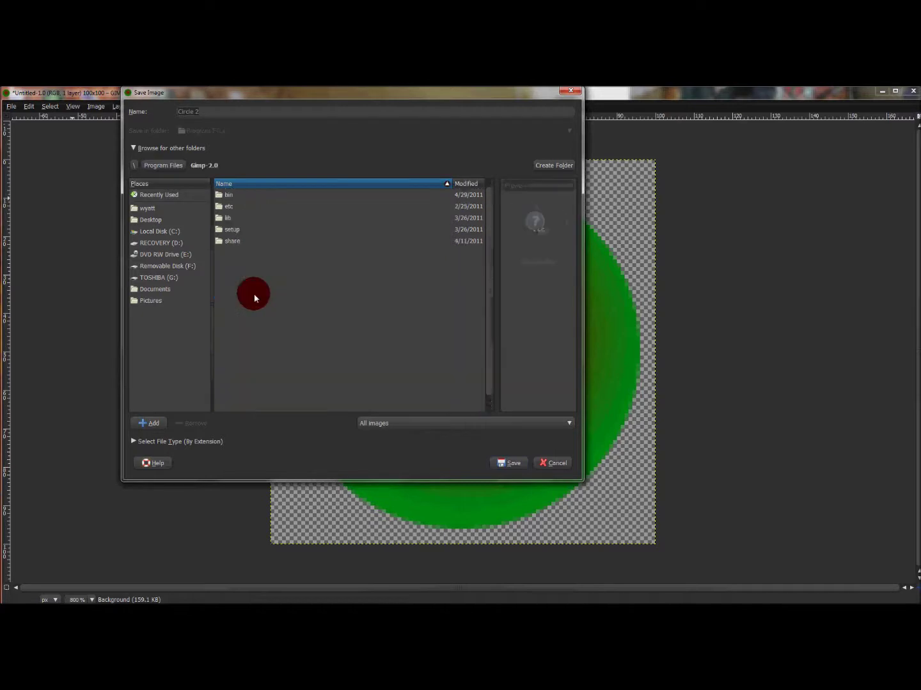
double_click(225, 242)
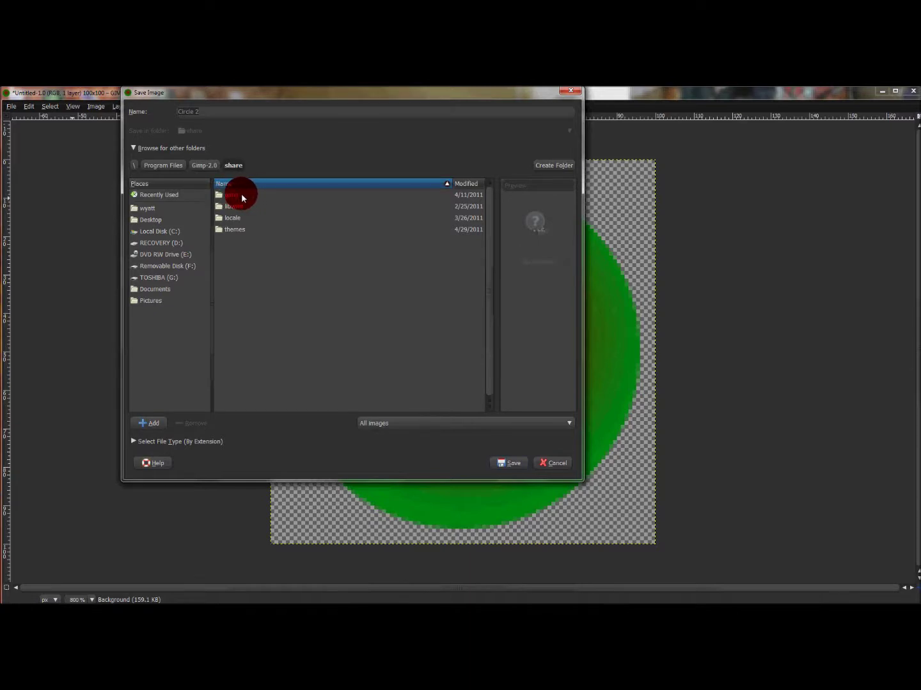
double_click(243, 195)
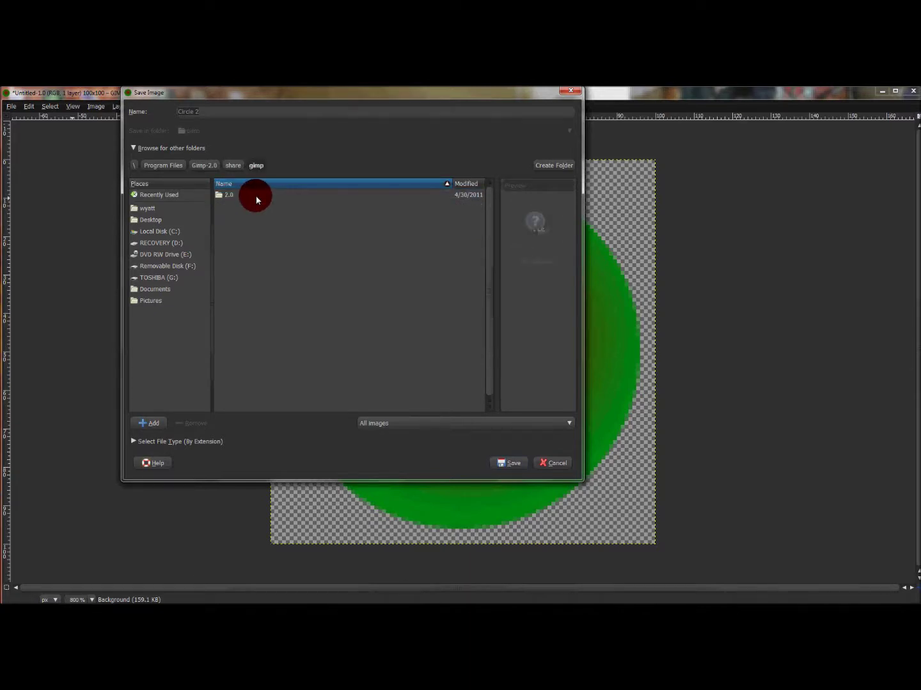
double_click(256, 195)
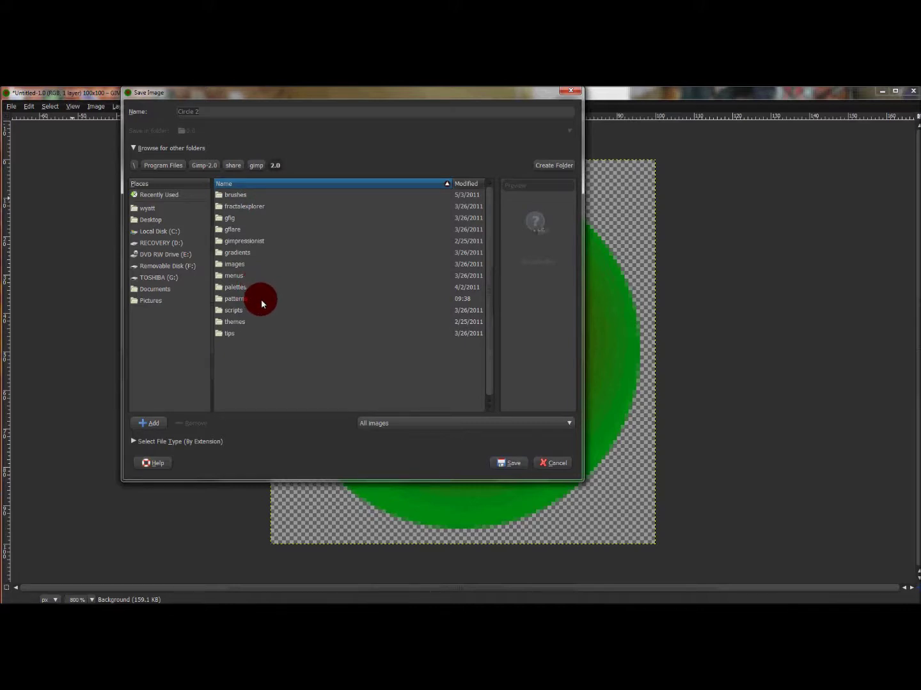
double_click(261, 300)
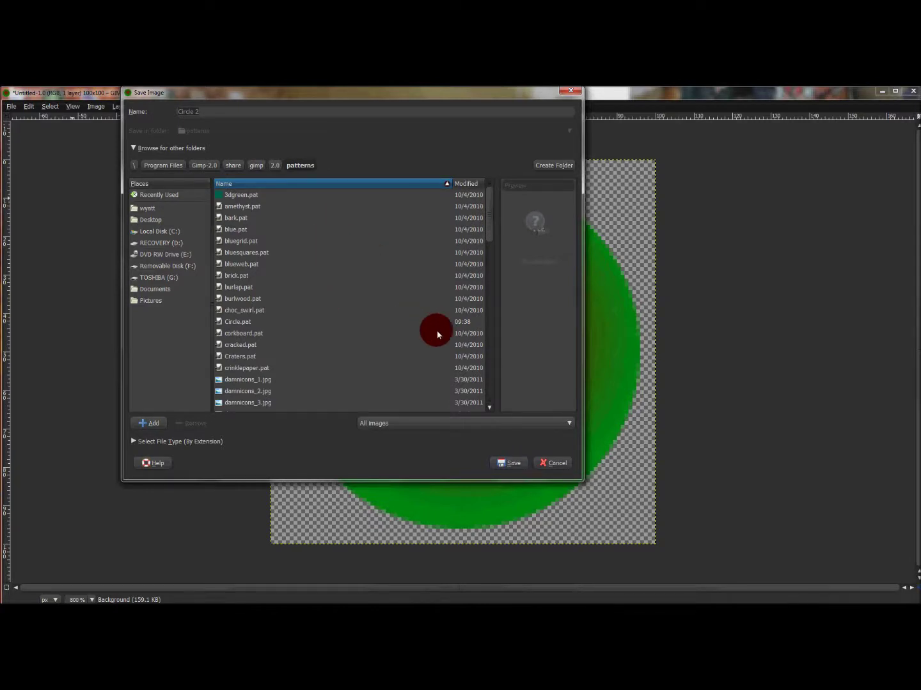
left_click(227, 112)
Extend the file name to Circle 2.pat and save it.
type(".pat")
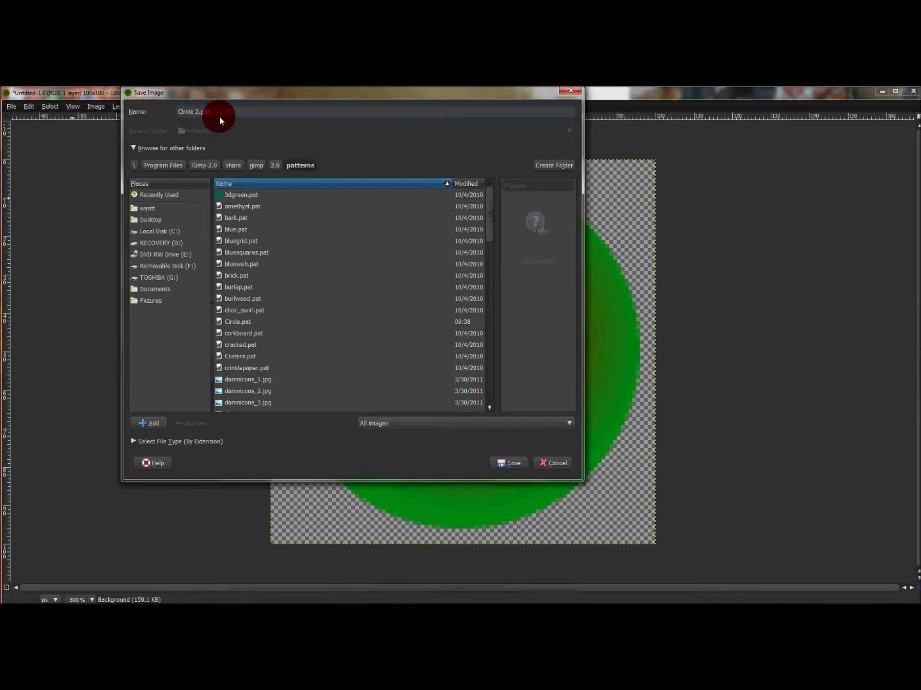
left_click(509, 463)
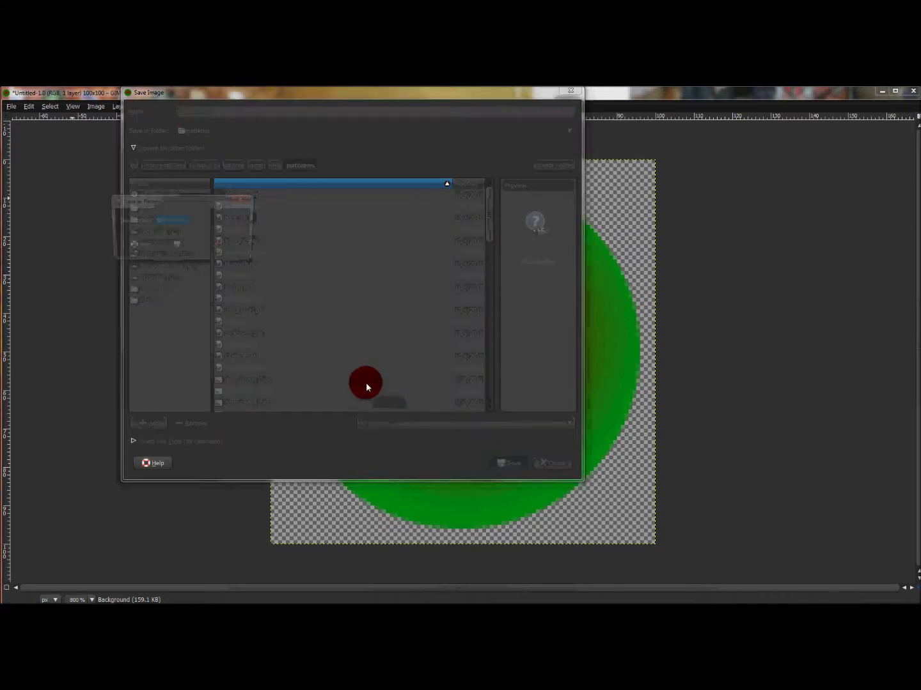
Replace the GIMP Pattern description with 'Circle 2' and save the pattern.
left_click(203, 222)
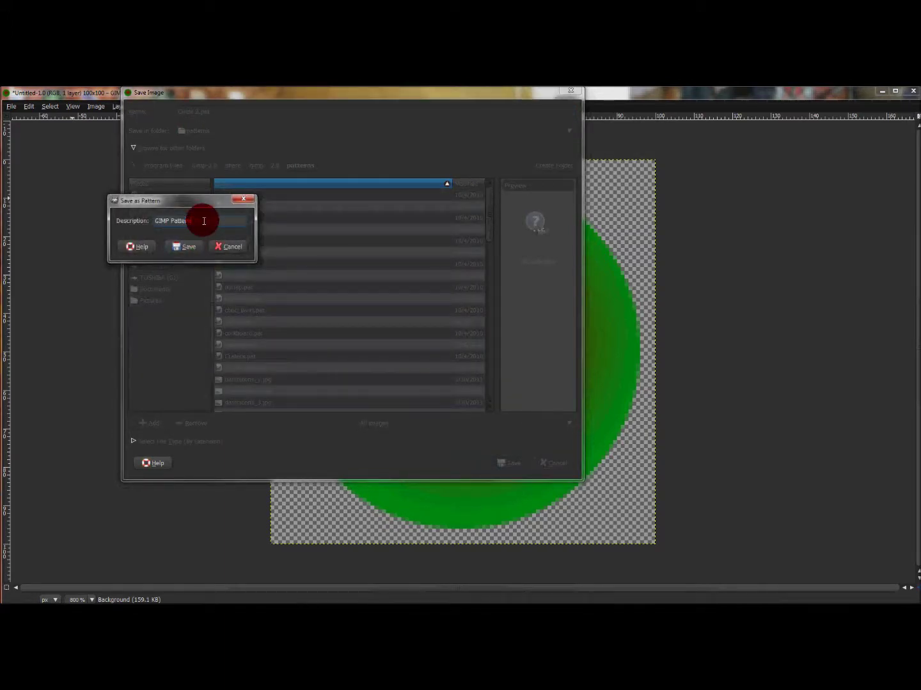
key("BackSpace")
key("BackSpace")
key("BackSpace")
key("BackSpace")
key("BackSpace")
key("BackSpace")
key("BackSpace")
key("BackSpace")
key("BackSpace")
type("Clircle 2")
left_click(184, 250)
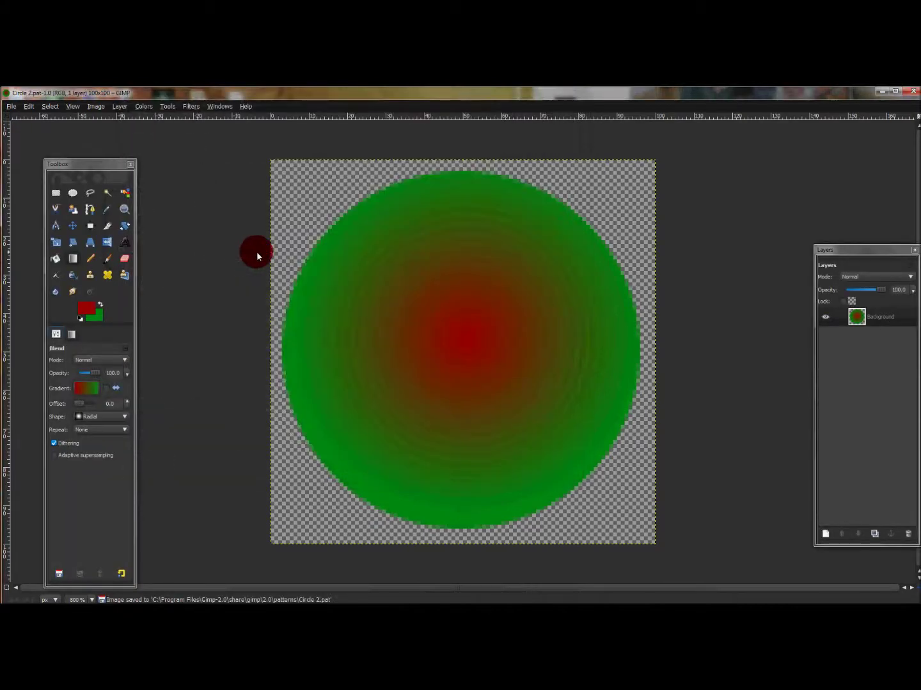